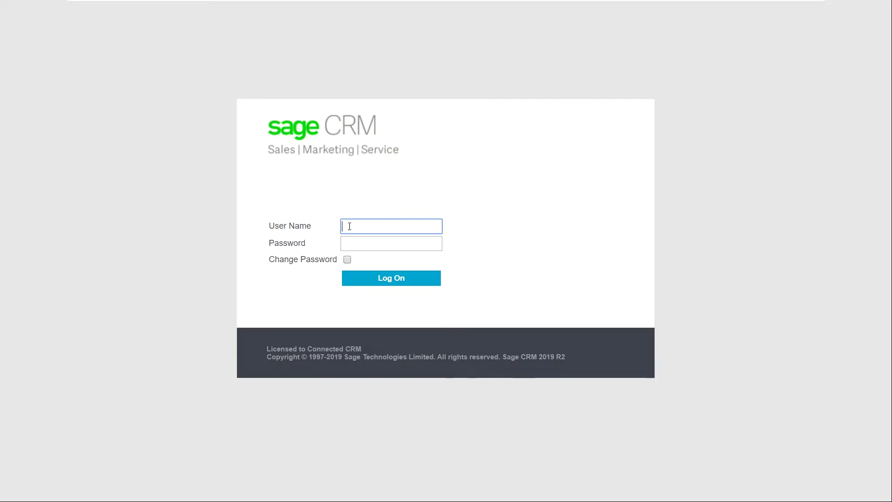
Log in to Sage CRM with the user name
type("mayes")
key("Return")
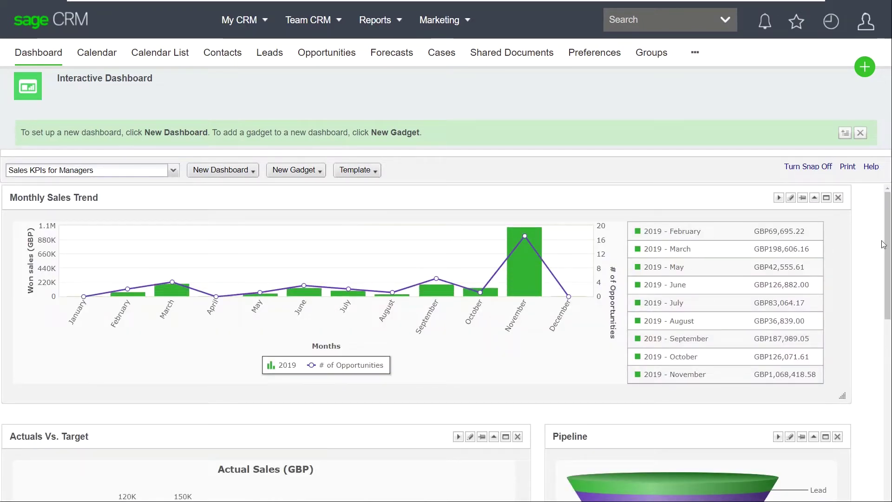
Scroll the dashboard and switch it to the Sales Metrics for Managers set
left_click_drag(890, 247, 889, 432)
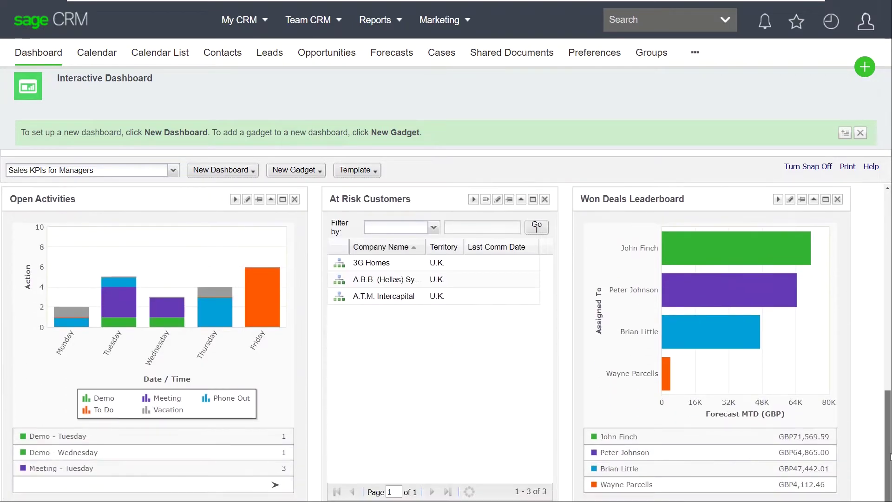
left_click(165, 170)
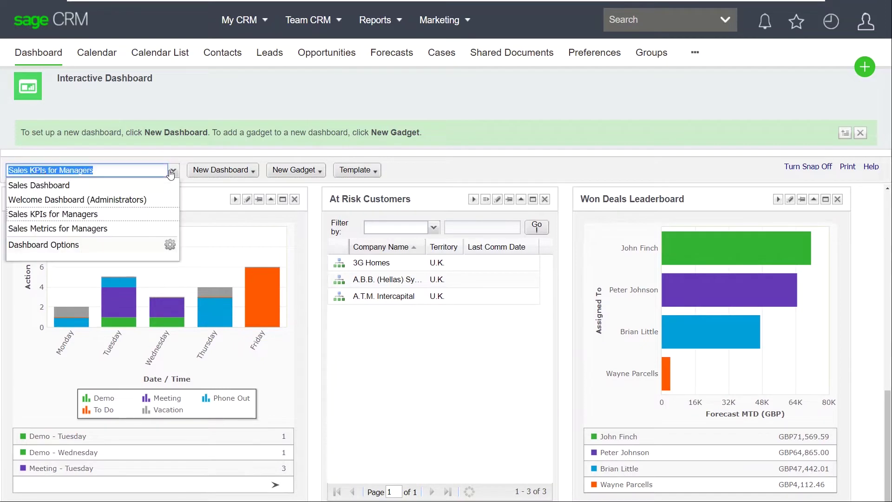
left_click(112, 229)
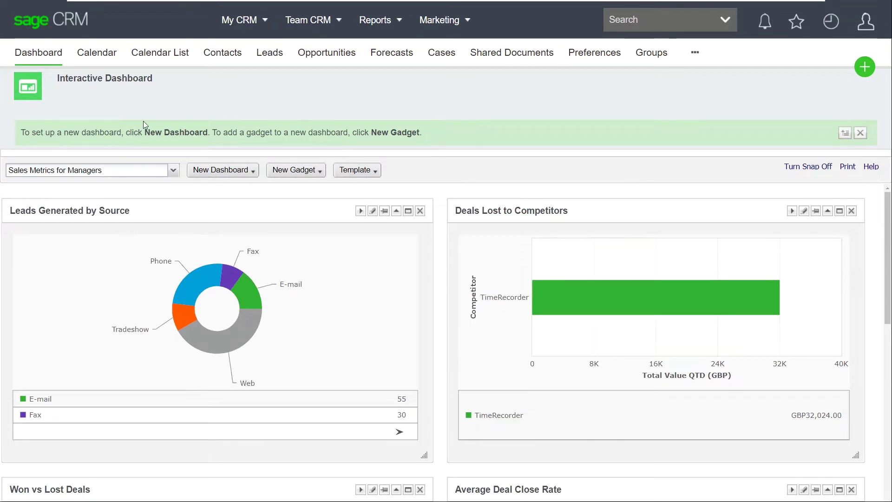
Review the personal Calendar, Leads, Opportunities and Cases lists
left_click(104, 62)
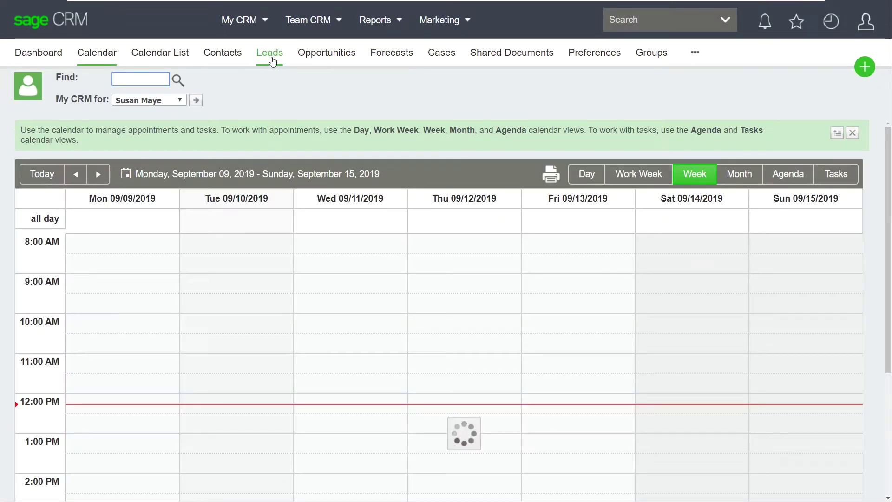
left_click(270, 59)
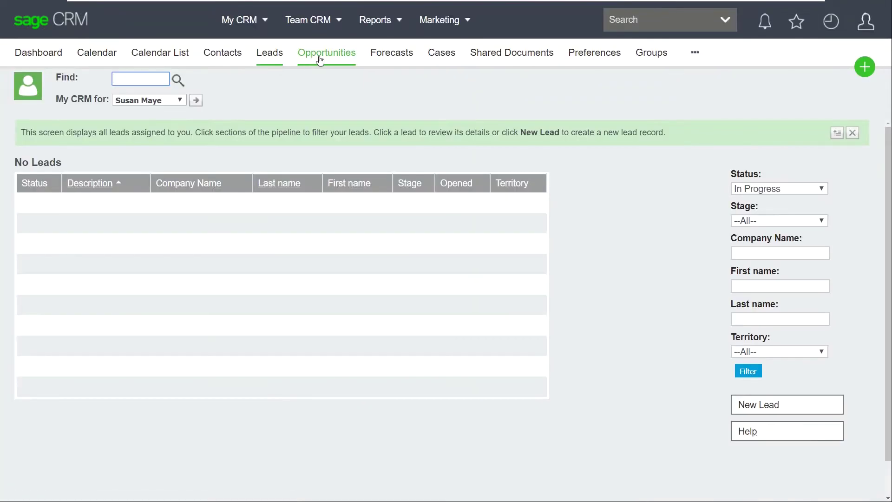
left_click(320, 58)
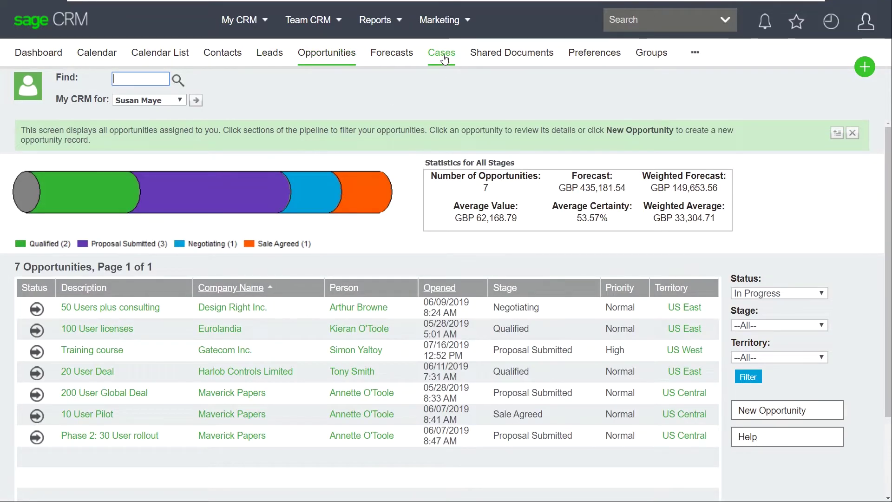
left_click(442, 57)
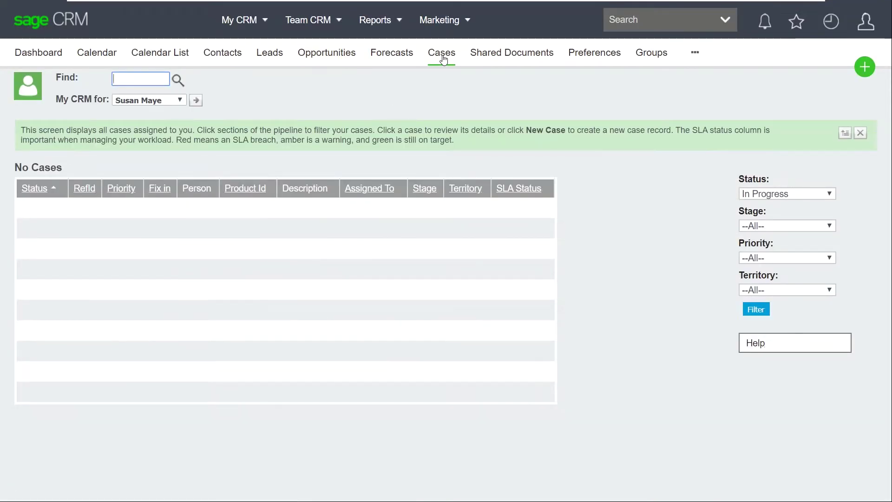
Show the Direct Sales team's list of 121 opportunities
mouse_move(308, 21)
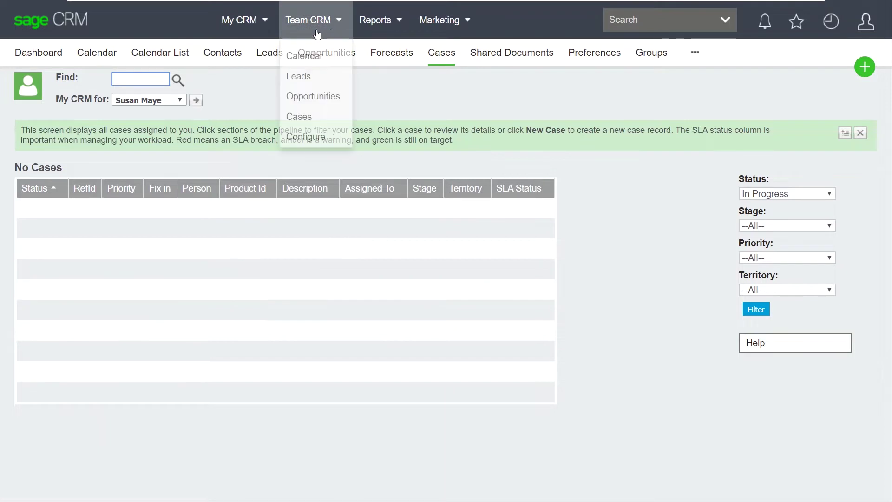
left_click(309, 97)
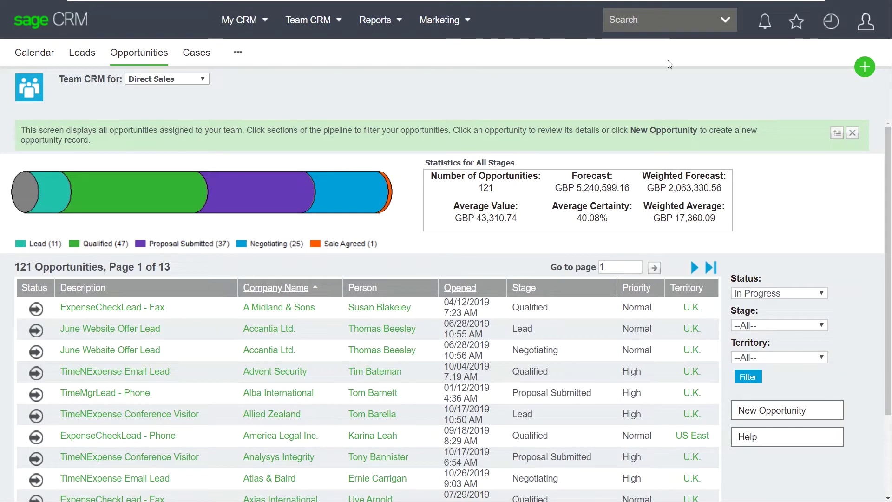
left_click(724, 21)
Run a company search, then open Kinghorn & French from the Recent list
left_click(647, 45)
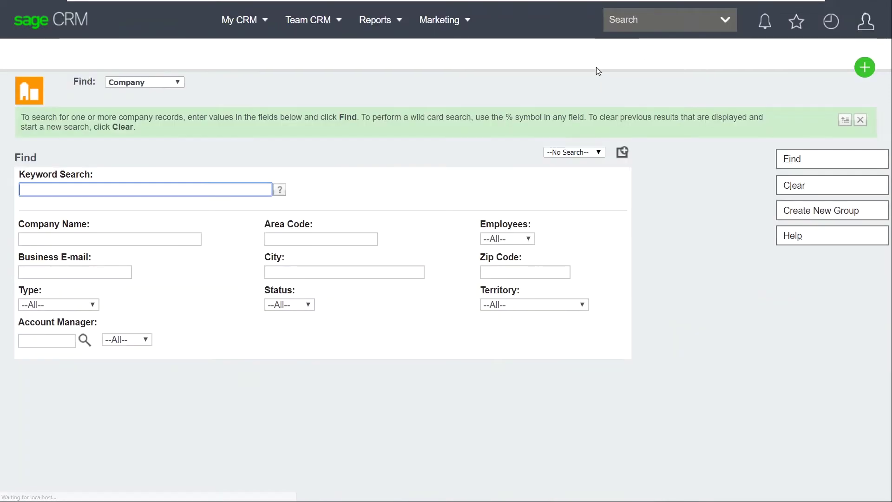
left_click(796, 159)
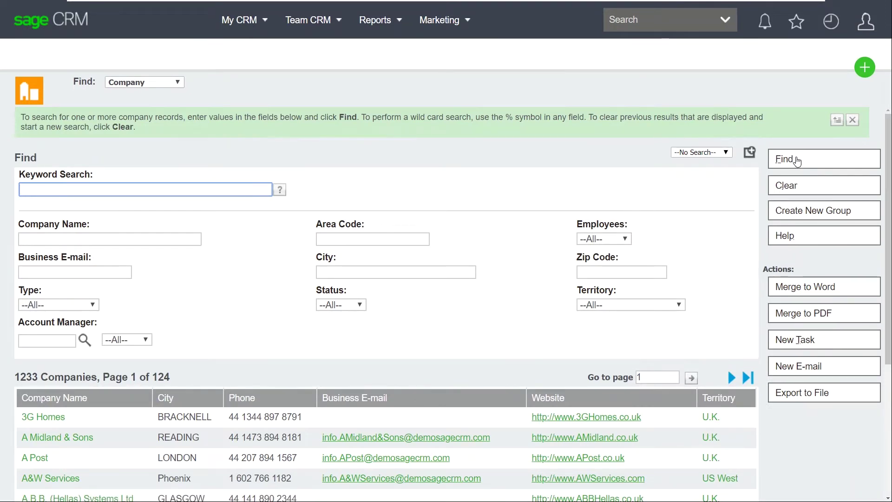
left_click(831, 21)
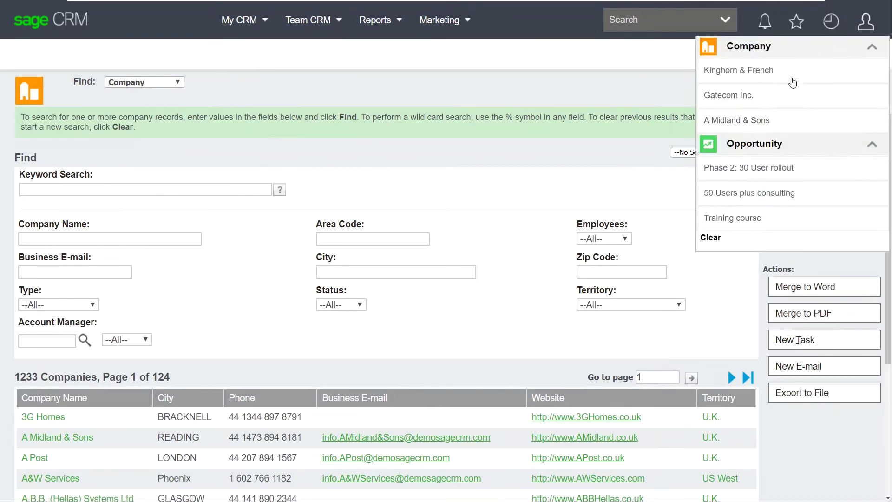
left_click(734, 75)
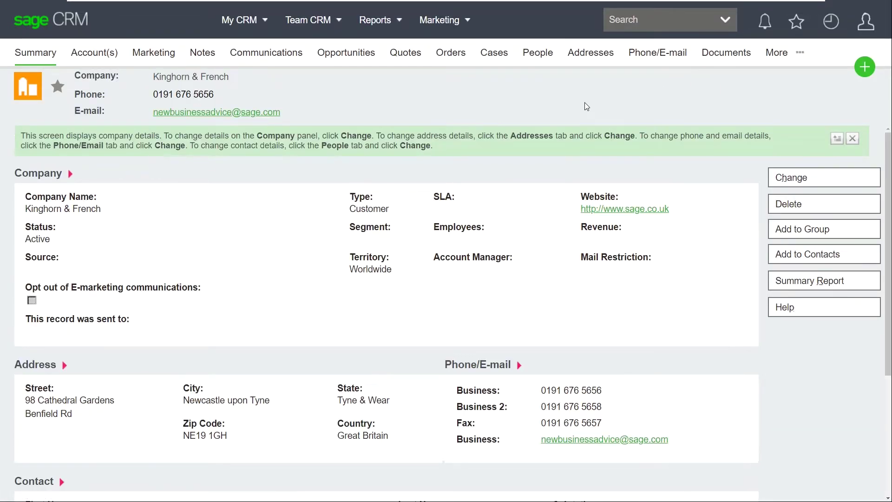
Review Kinghorn & French's notes, communications, people, addresses, quotes and its two completed orders
left_click(221, 59)
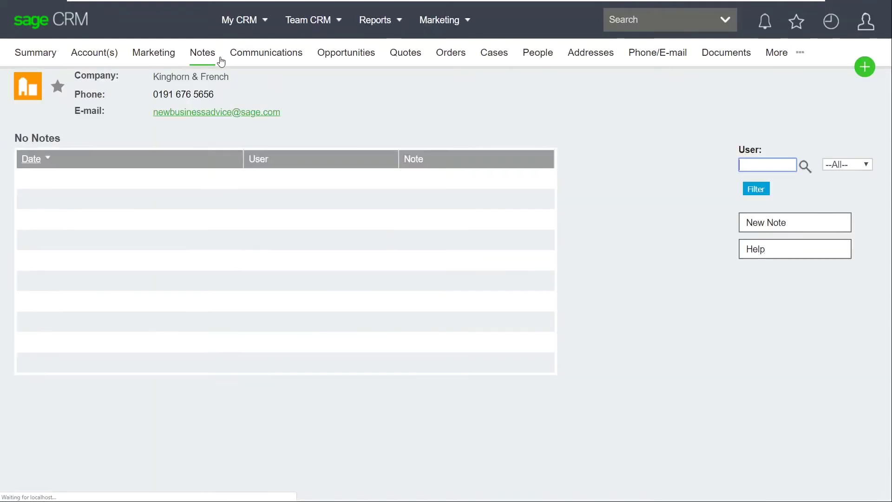
left_click(261, 55)
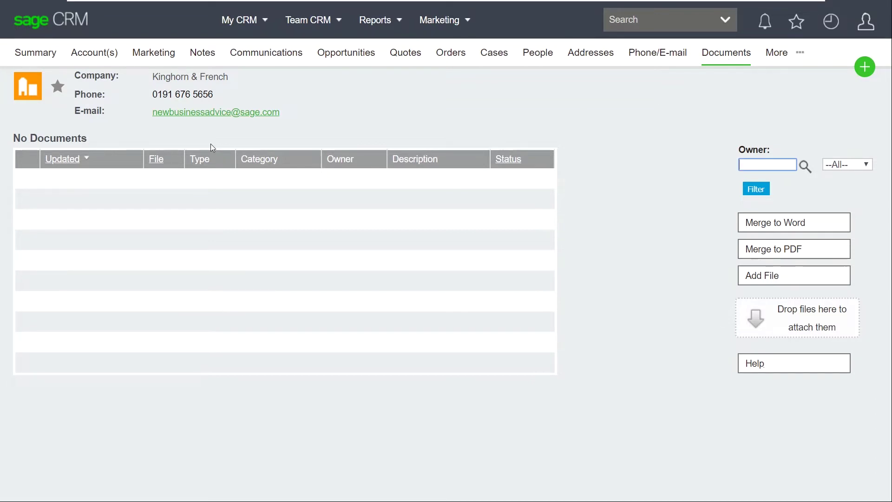
left_click(538, 54)
left_click(588, 55)
left_click(415, 56)
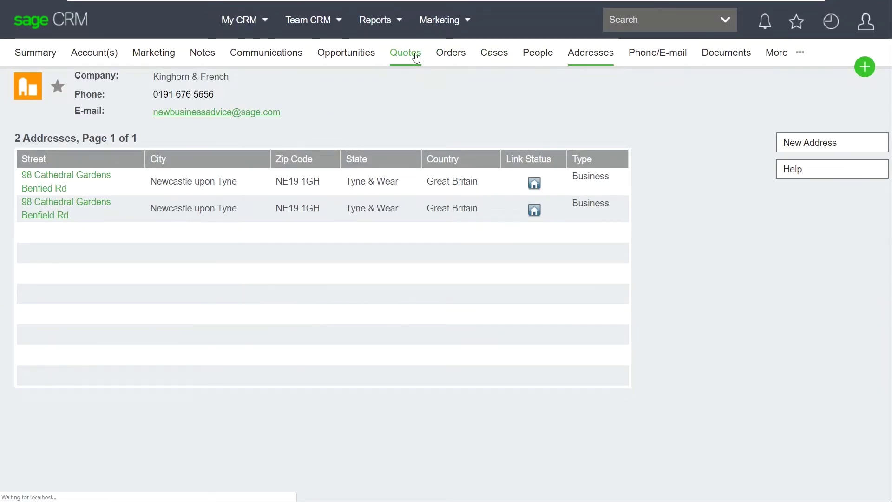
left_click(451, 54)
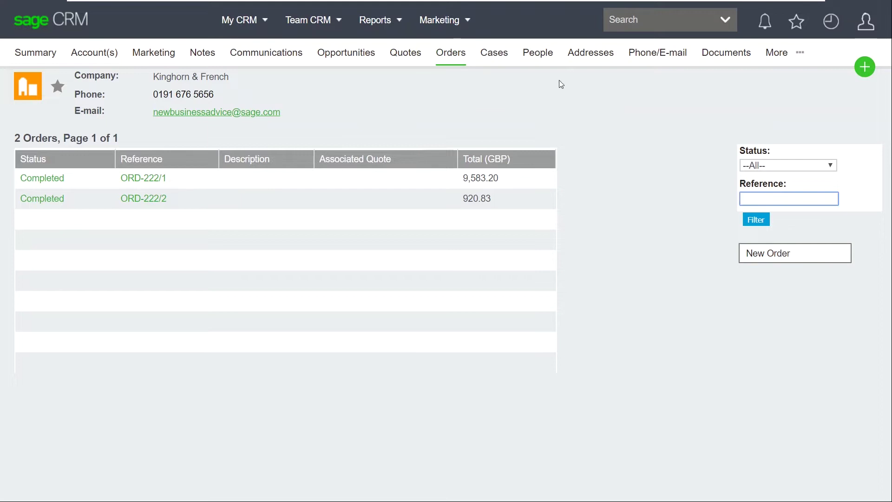
left_click(861, 73)
Save a new person under Kinghorn & French with the contact's first and last name
left_click(777, 104)
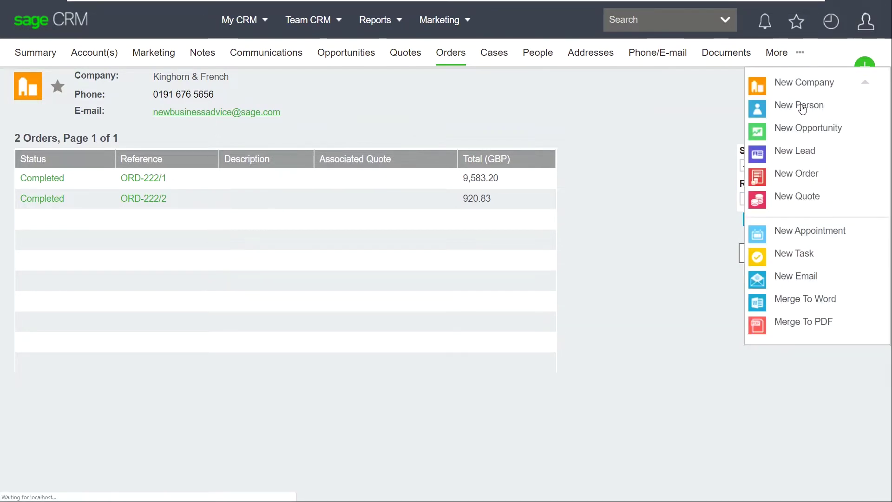
left_click(79, 240)
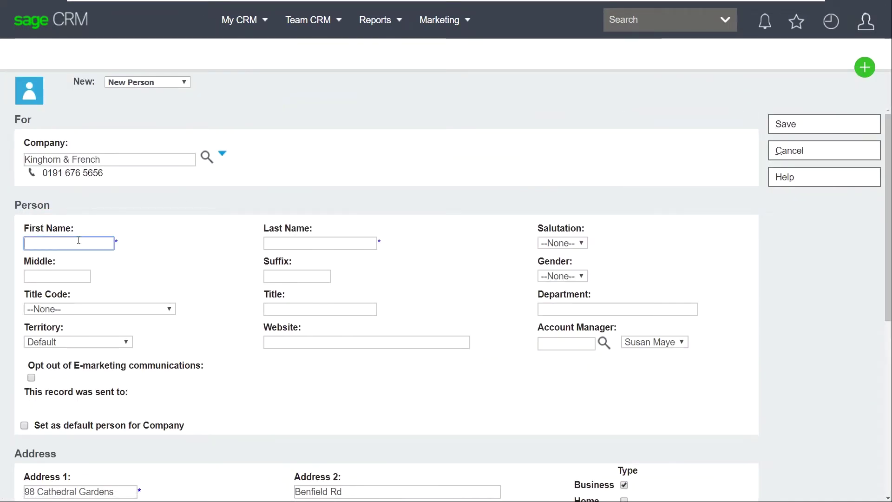
key("Tab")
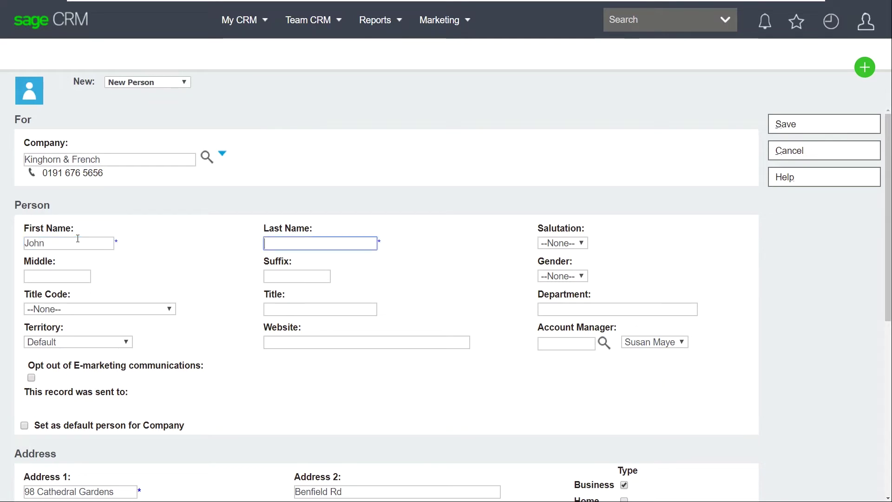
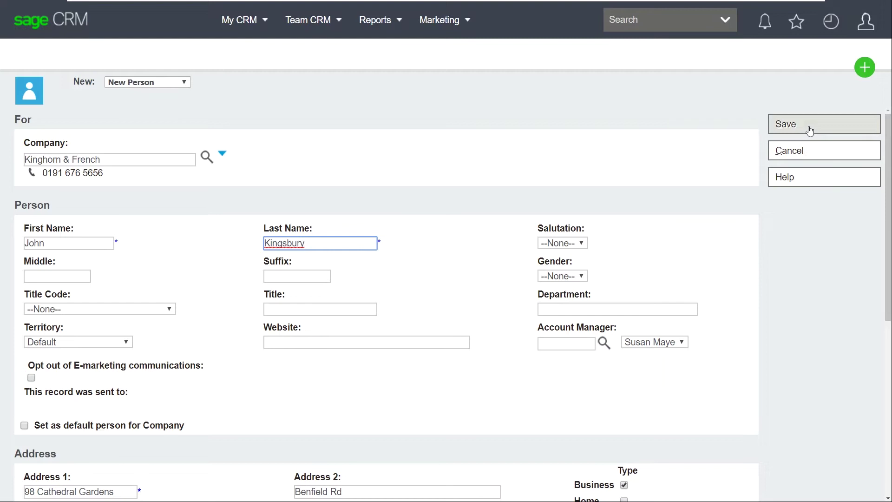
left_click(809, 130)
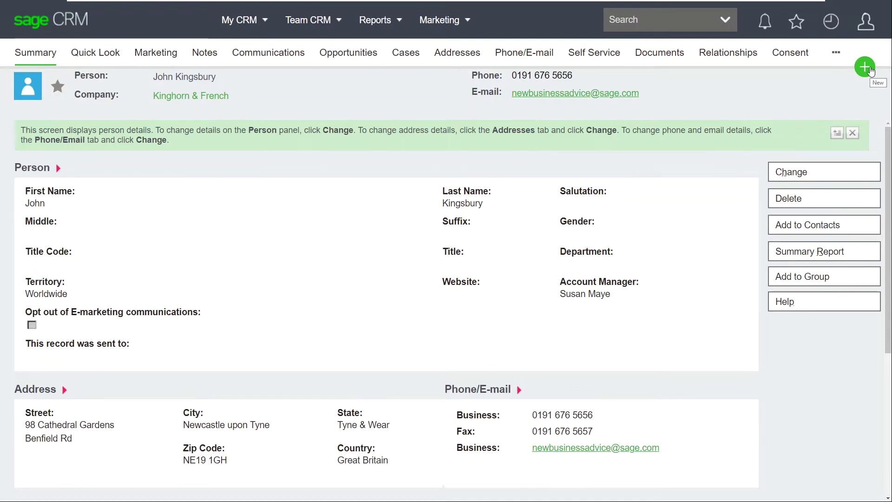
Create a new quote for the person and add one 10gb Hard Drive line at 50.00
left_click(871, 69)
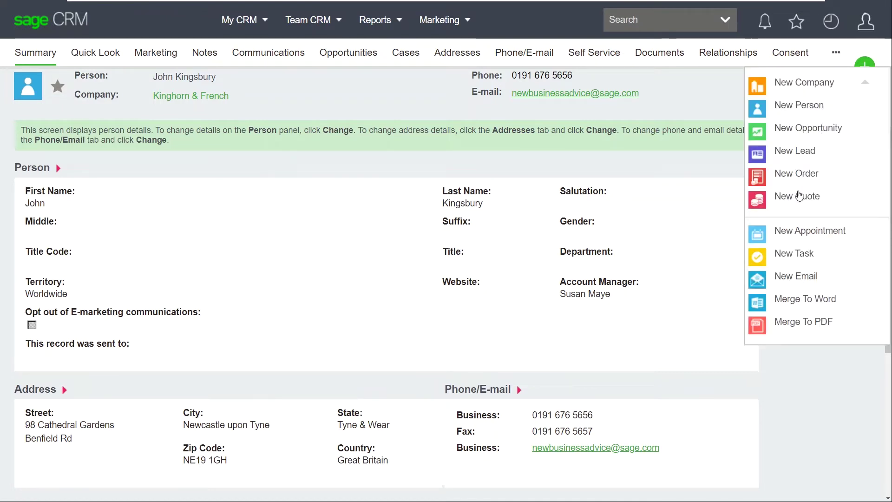
left_click(799, 195)
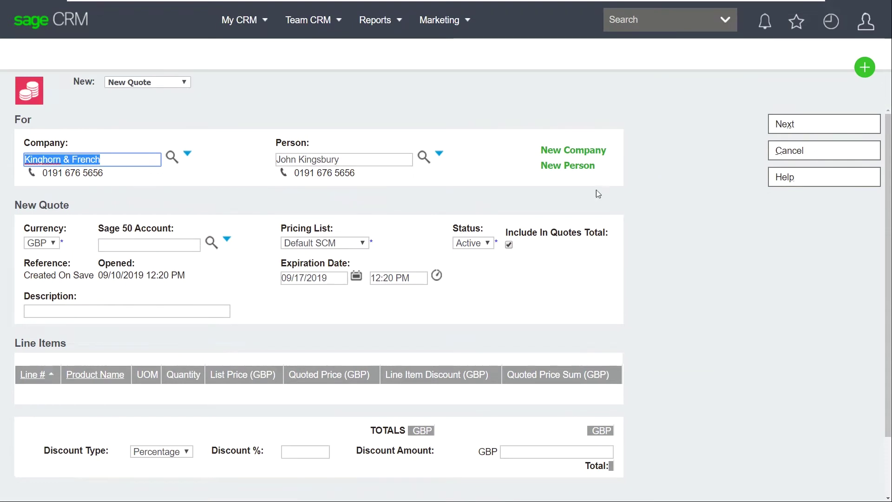
left_click(807, 129)
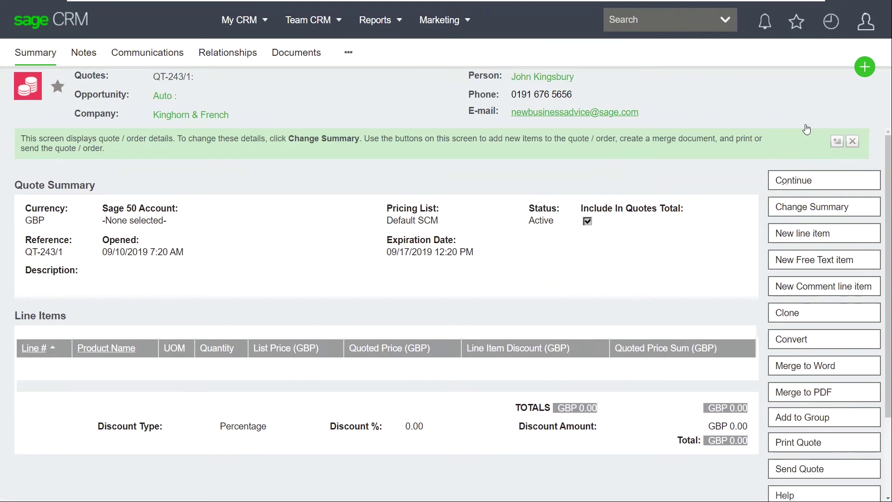
left_click(811, 234)
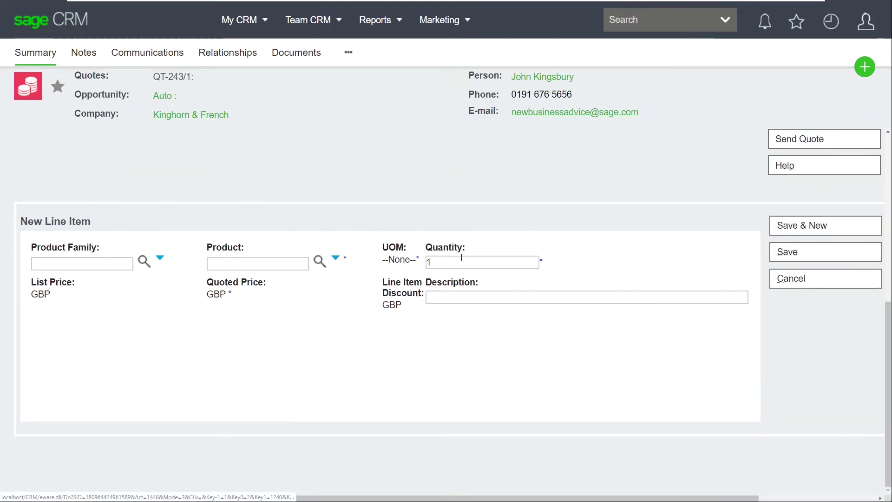
left_click(320, 261)
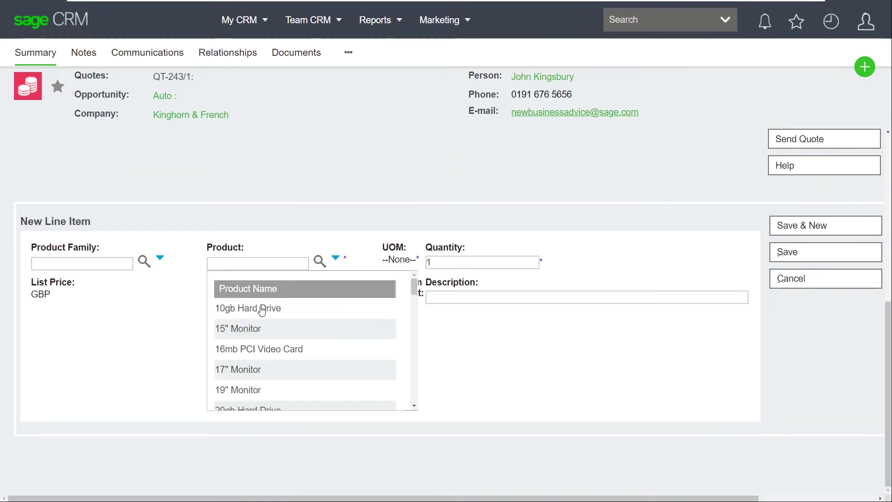
left_click(262, 310)
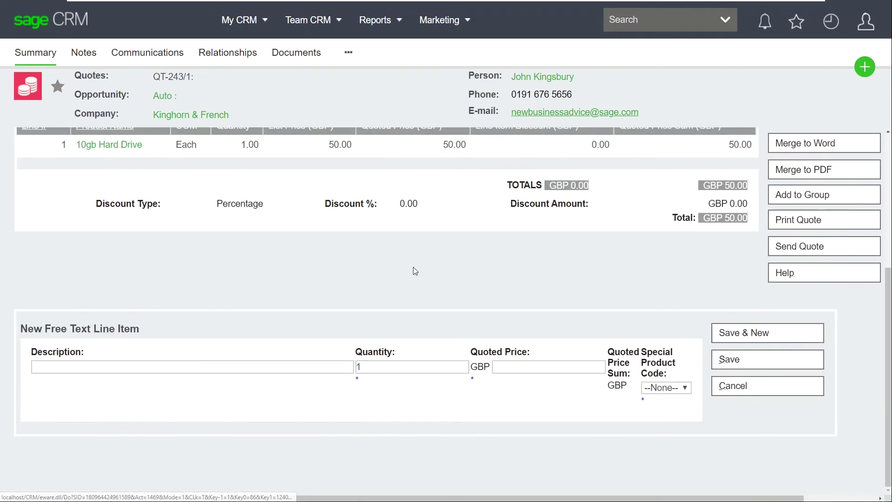
Add a Delivery free-text line at 20.00 with special product code S1
left_click(200, 366)
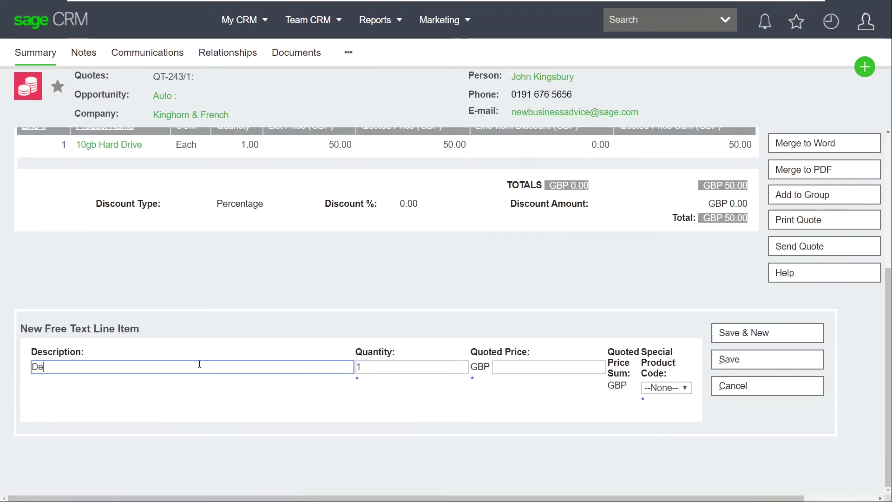
key("Tab")
key("Tab")
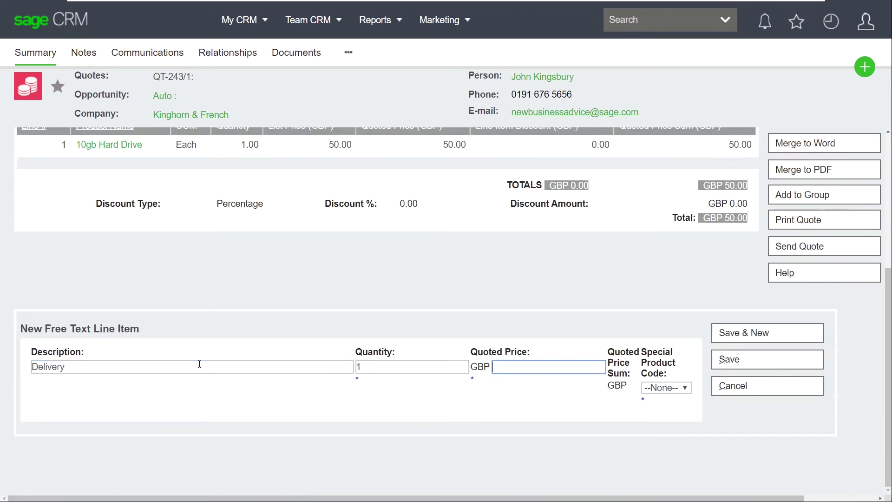
type("20")
key("Tab")
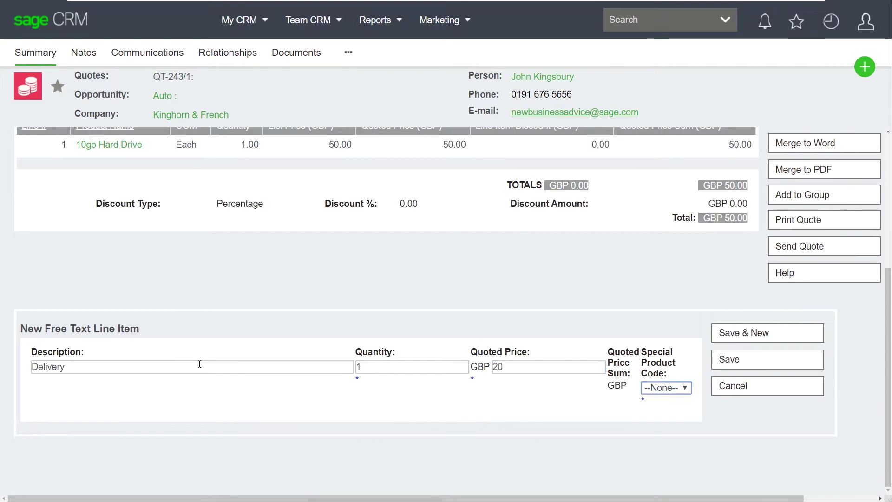
key("Down")
left_click(743, 359)
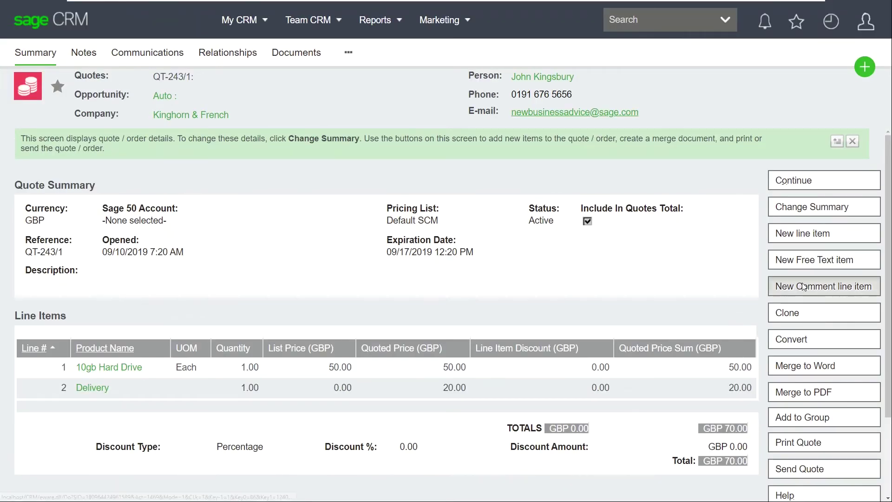
left_click(780, 280)
Save comment line 3 'Saturday Delivery' on quote QT-243/1
left_click(52, 394)
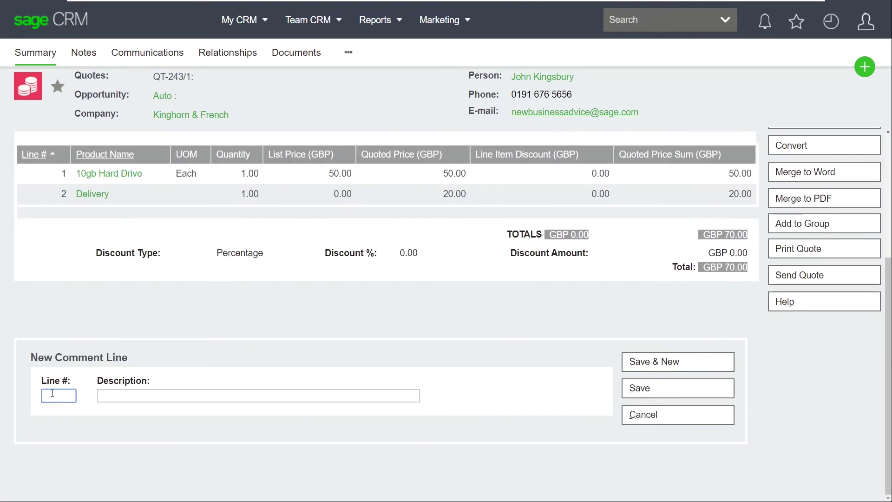
key("Tab")
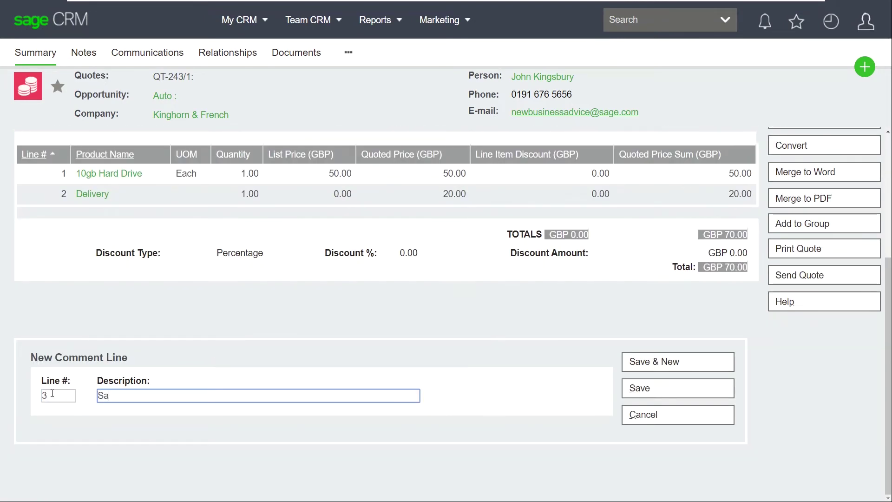
type("Saturday Delivery")
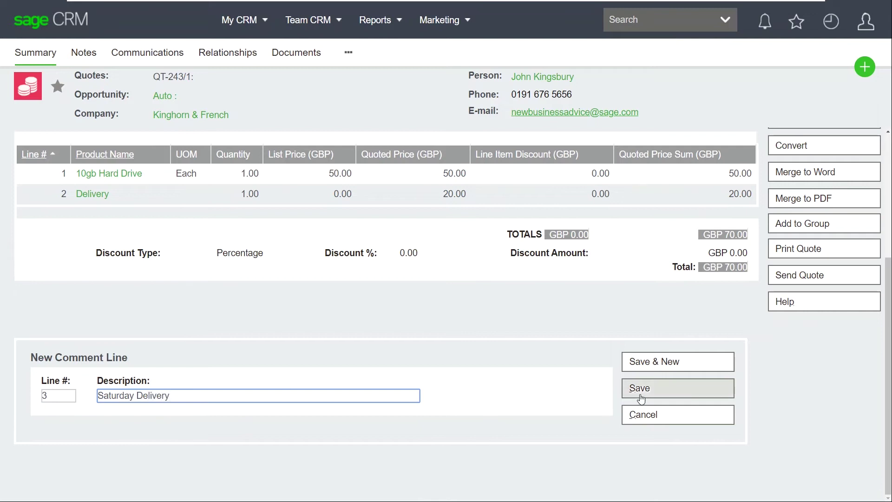
left_click(641, 393)
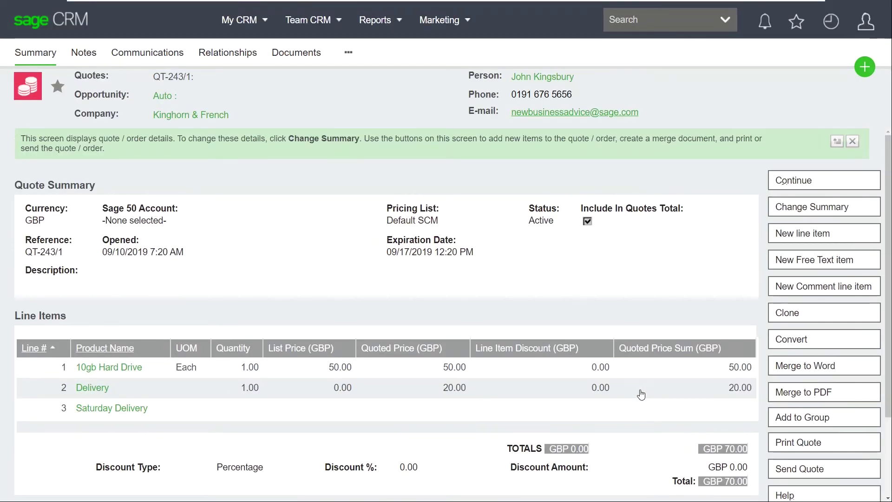
left_click(799, 466)
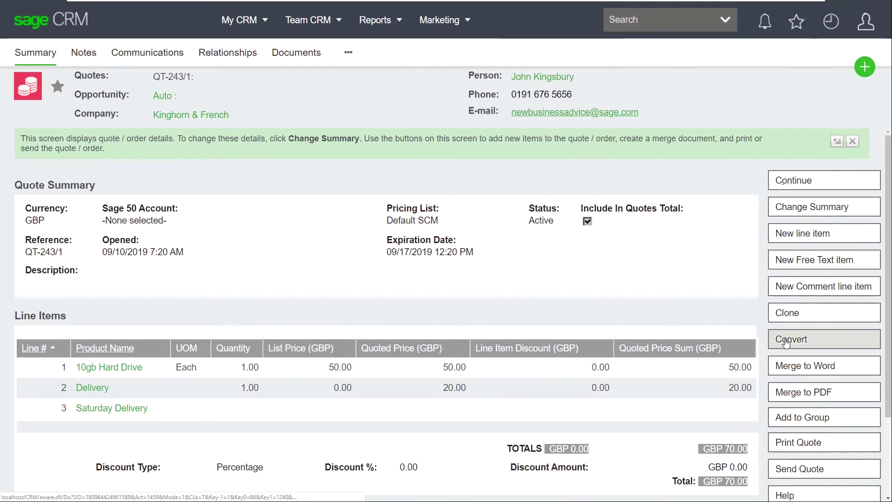
left_click(785, 341)
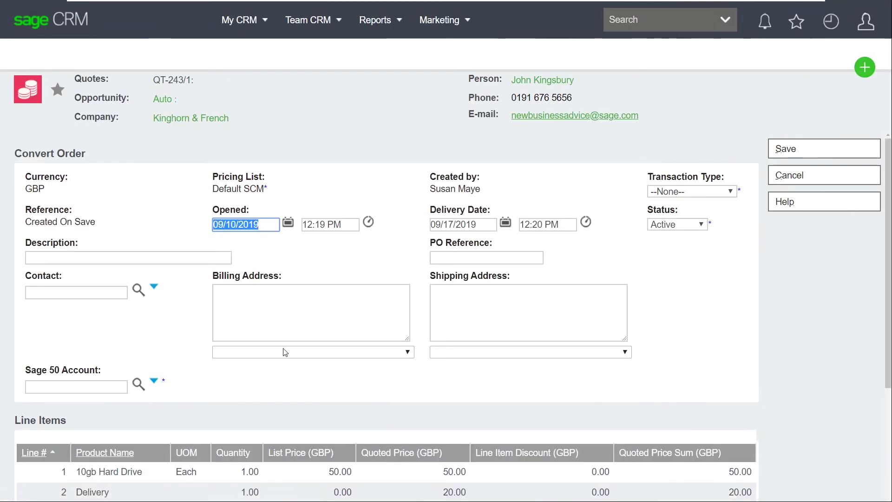
Fill in the company's Sage 50 account, set transaction type Sales Order, and save
left_click(138, 384)
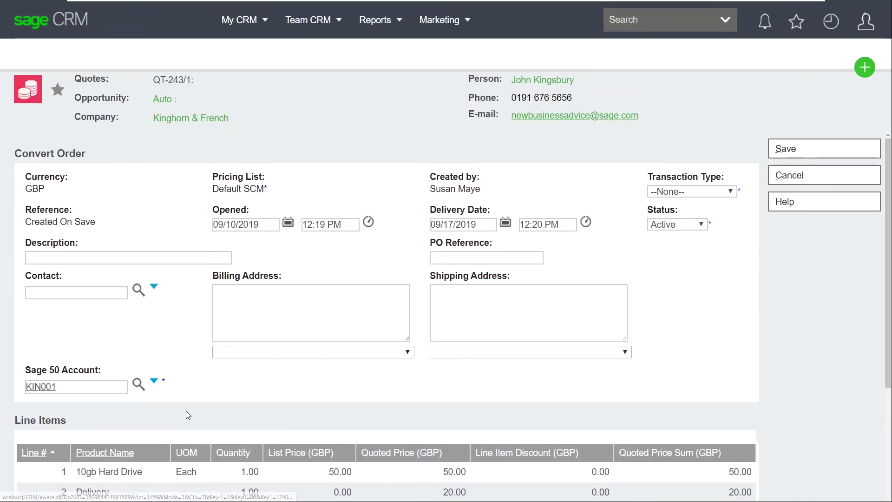
left_click(723, 190)
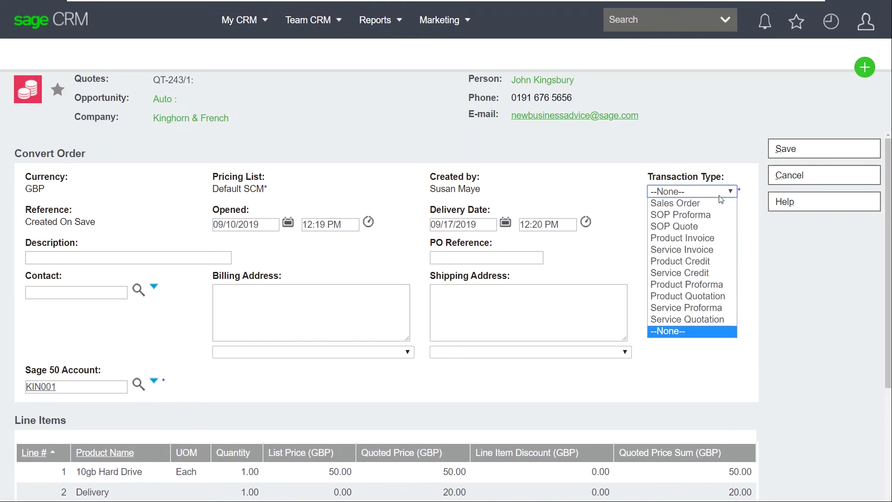
left_click(682, 203)
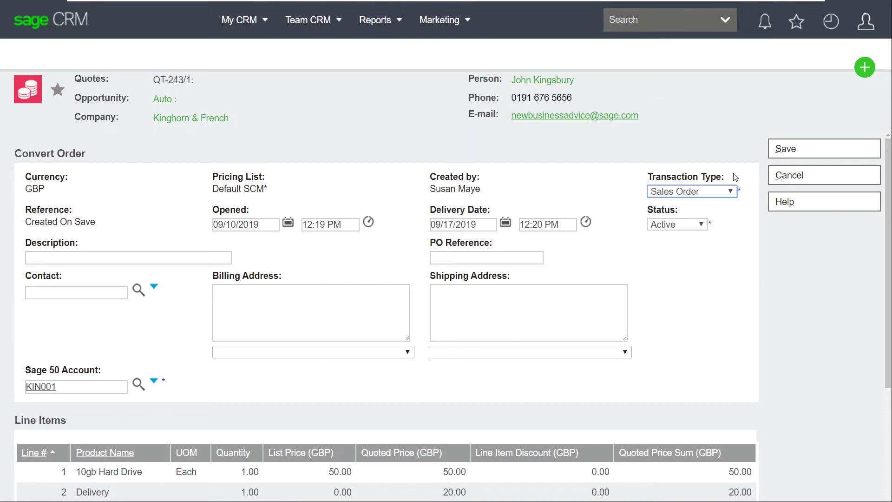
left_click(781, 148)
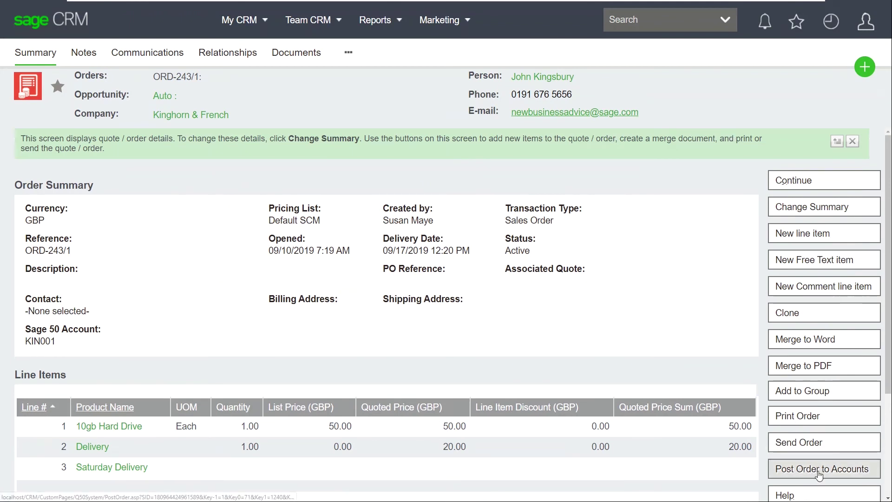
left_click(818, 470)
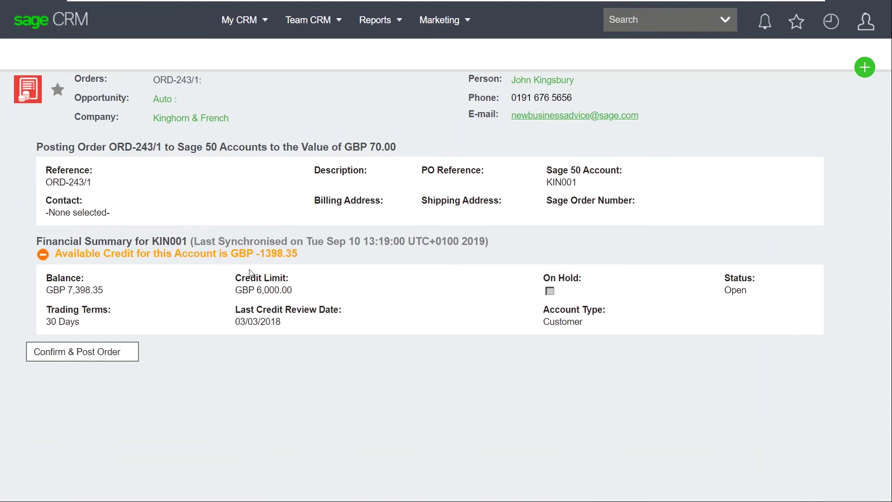
Post sales order ORD-243/1 (GBP 70.00) to Sage 50 and view Kinghorn & French's KIN001 account summary
left_click(73, 360)
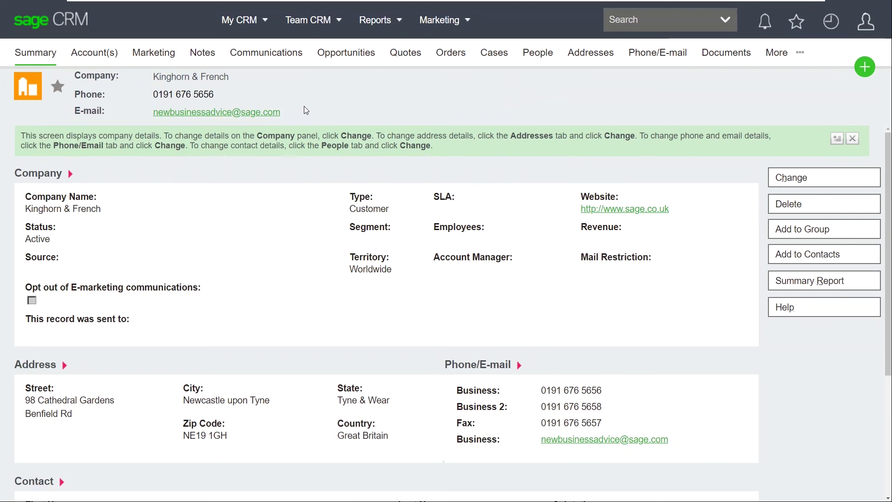
left_click(97, 56)
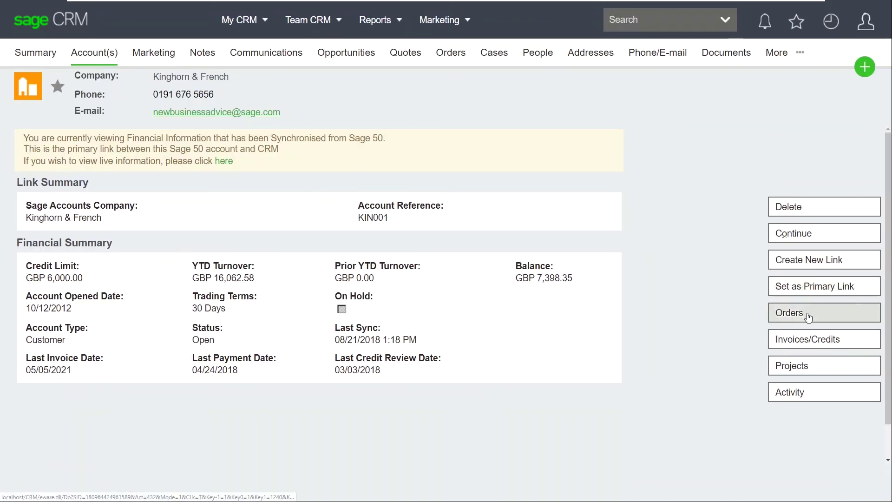
Verify the new £70 three-line order in Sage 50 history, open the older Product Invoice (from SOP), then return to the dashboard
left_click(809, 317)
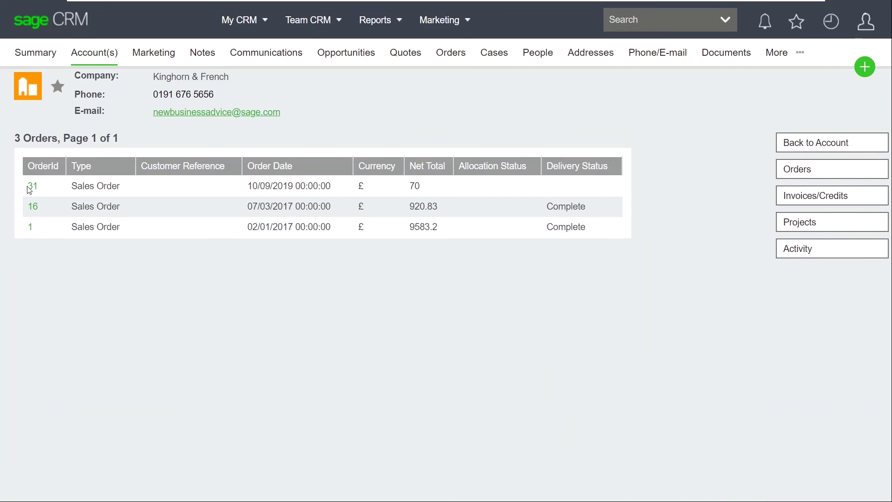
left_click(32, 188)
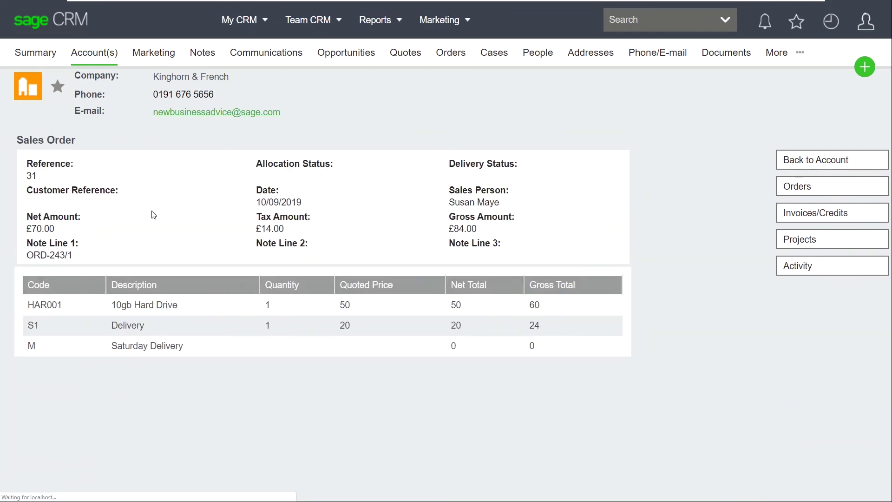
left_click(827, 218)
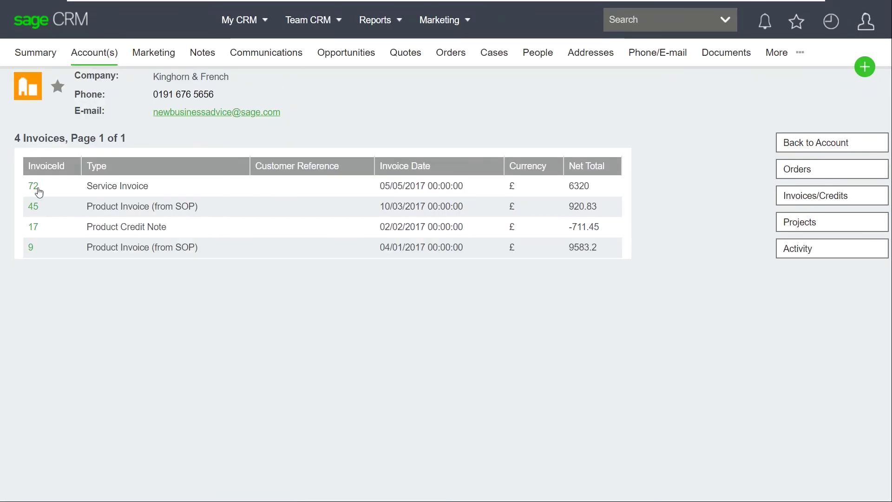
left_click(33, 207)
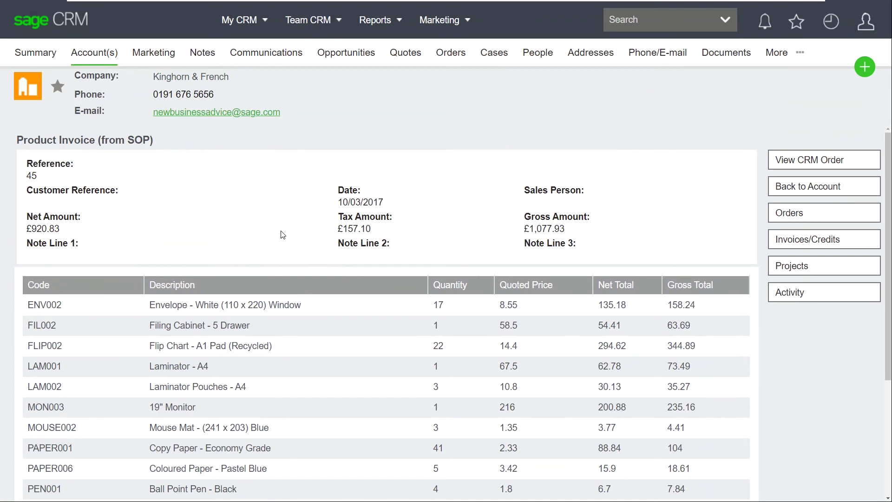
left_click(41, 29)
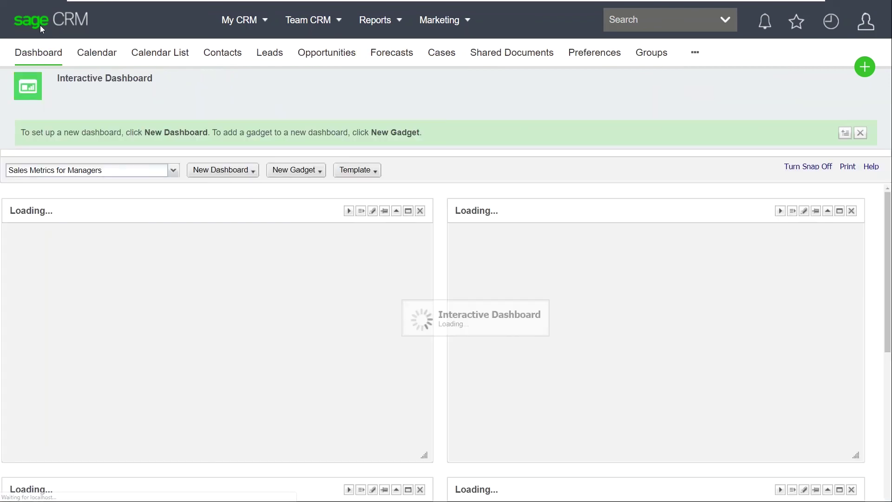